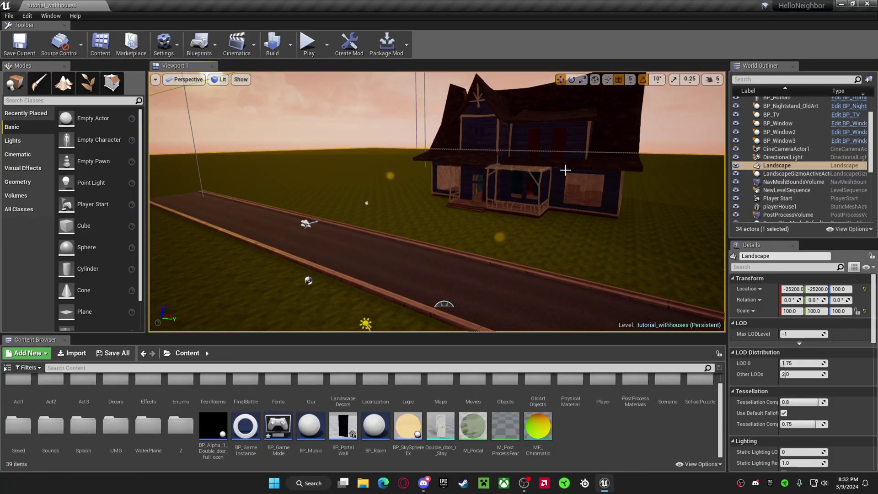
# - Orbit the level view toward the orange house
pyautogui.moveTo(565, 170); pyautogui.dragTo(566, 171, button='right')
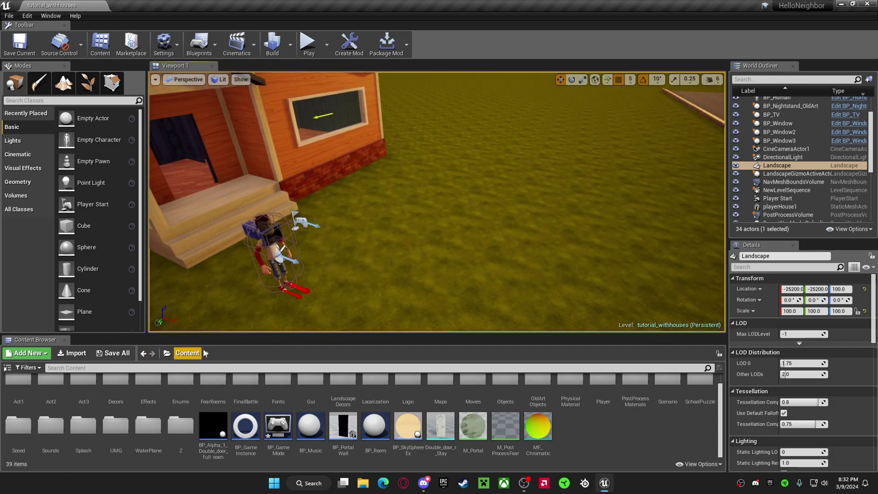
# - Create a User Interface > Widget Blueprint in the Content folder named TestUI
pyautogui.rightClick(581, 429)
pyautogui.moveTo(613, 410)
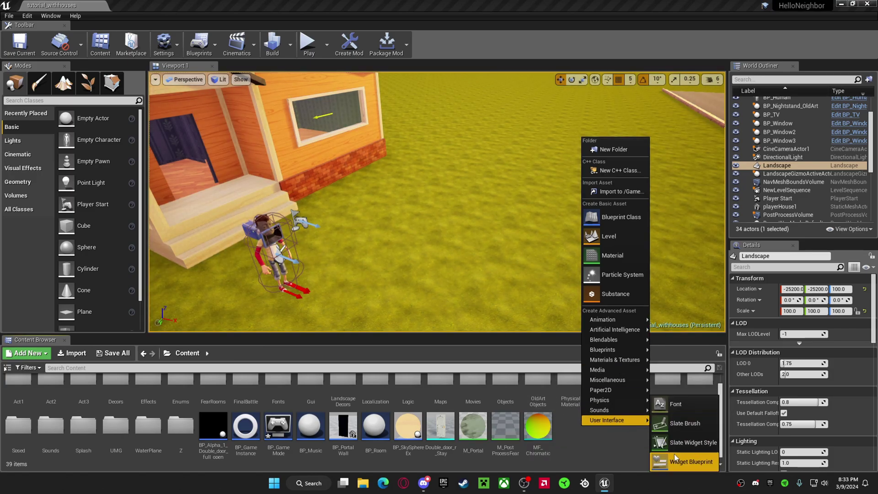
pyautogui.click(675, 455)
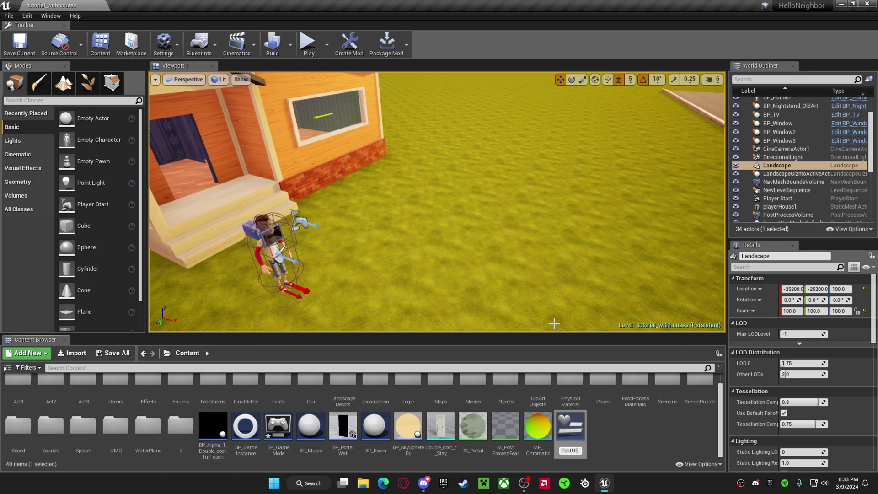
# - Open TestUI in the widget designer, reposition the canvas, and expand the Palette's Common category
pyautogui.doubleClick(569, 428)
pyautogui.moveTo(407, 143); pyautogui.dragTo(431, 211, button='right')
pyautogui.moveTo(623, 101); pyautogui.dragTo(668, 85, button='right')
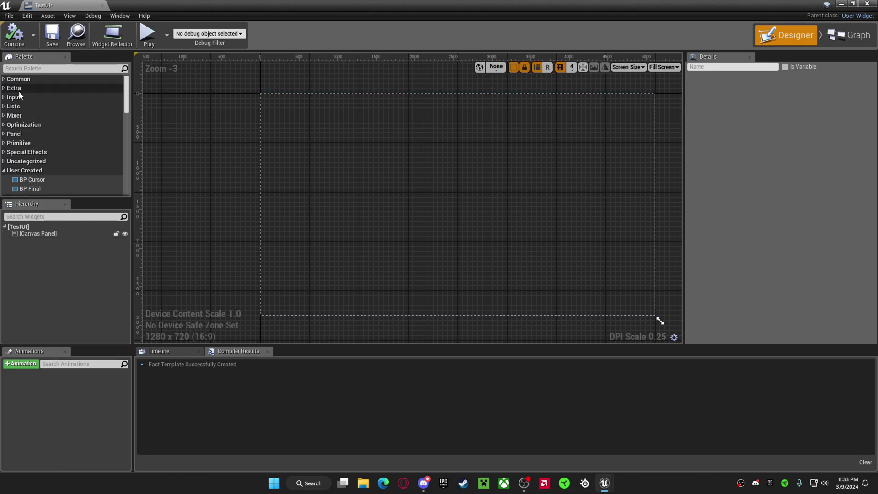
pyautogui.click(6, 80)
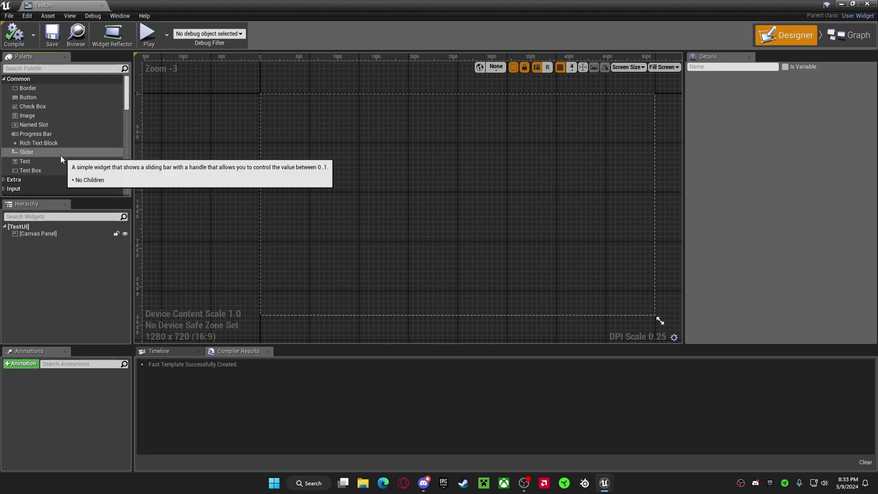
# - Place a Text Block on the TestUI canvas and enlarge it to about 1748 x 547
pyautogui.click(25, 170)
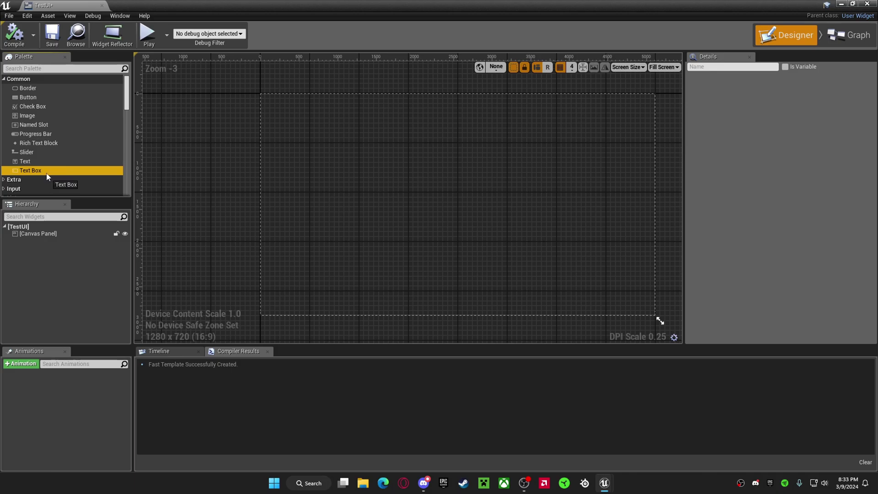
pyautogui.moveTo(39, 177); pyautogui.dragTo(322, 292)
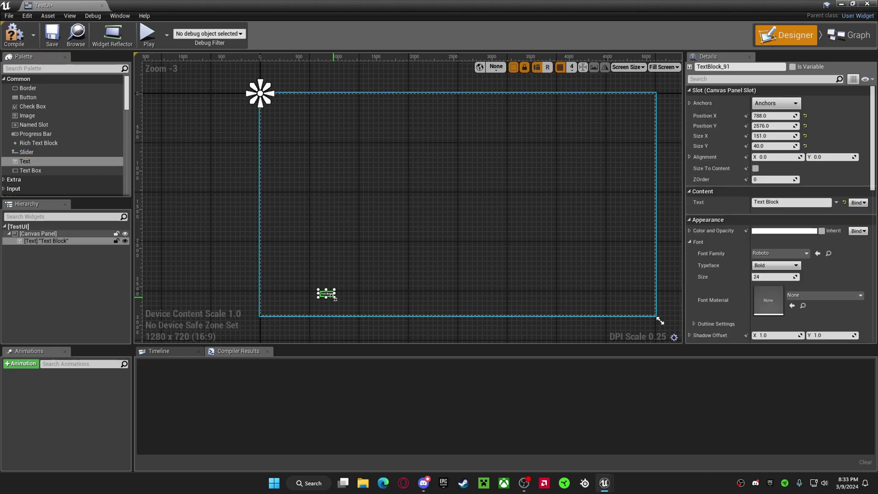
pyautogui.moveTo(456, 326); pyautogui.dragTo(336, 269)
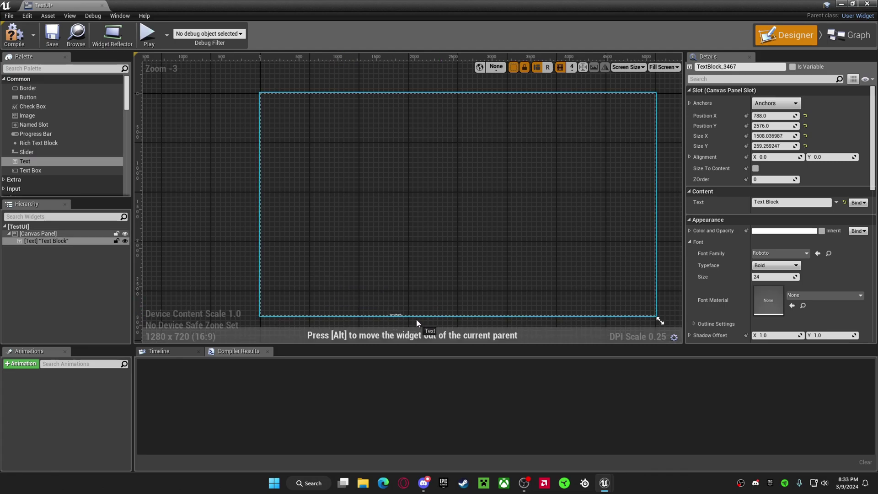
pyautogui.moveTo(392, 277); pyautogui.dragTo(392, 277)
pyautogui.scroll(3, 503, 238)
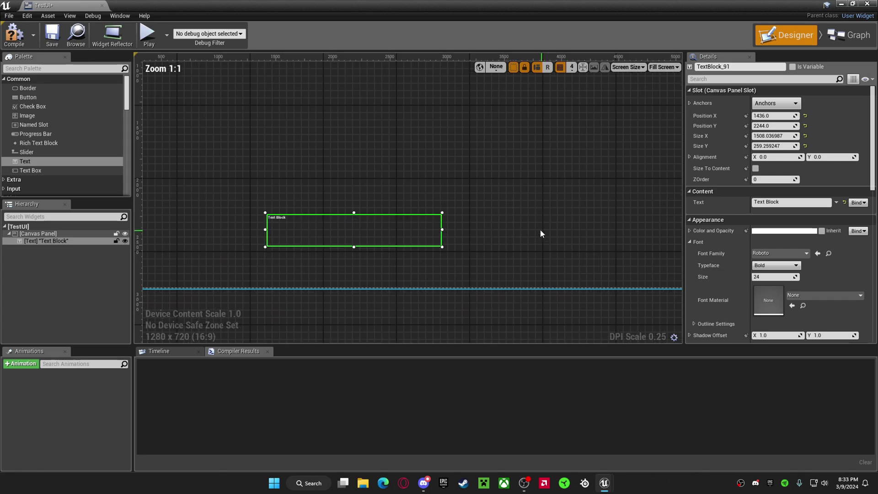
pyautogui.scroll(-2, 486, 233)
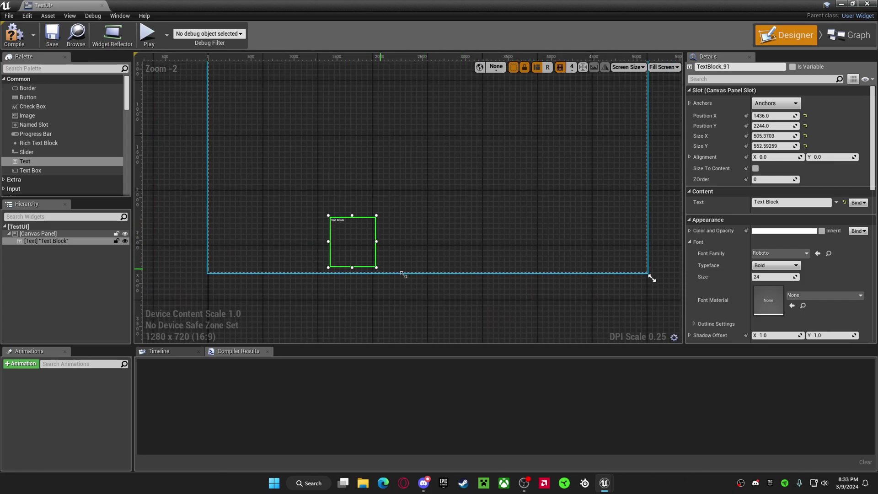
pyautogui.moveTo(403, 275); pyautogui.dragTo(483, 267)
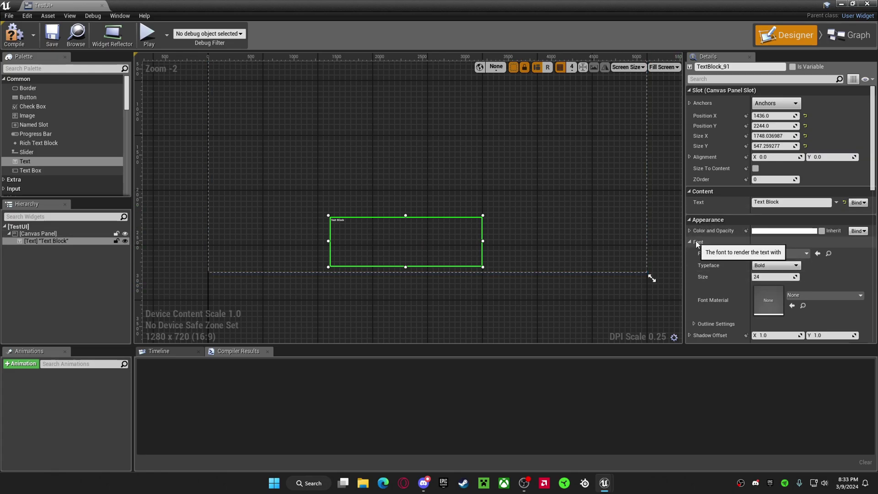
# - Set the Text Block's font size to 125 and shrink its box to fit the text
pyautogui.moveTo(761, 277); pyautogui.dragTo(791, 277)
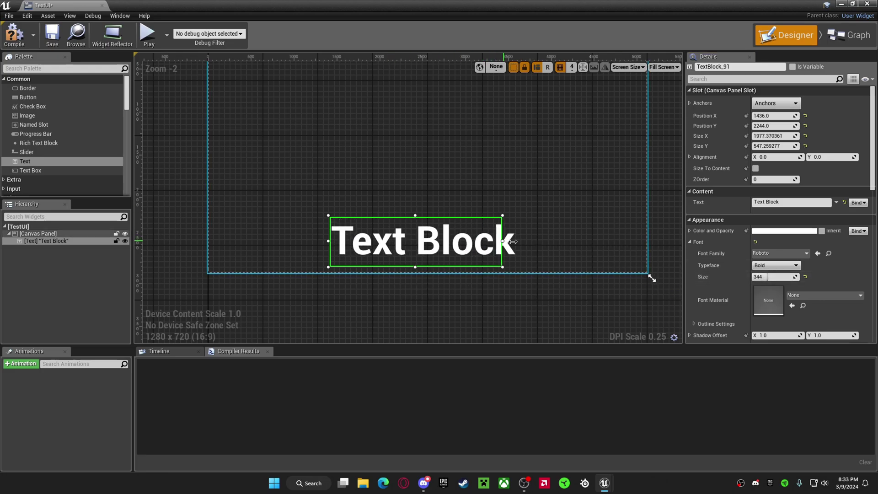
pyautogui.moveTo(513, 241); pyautogui.dragTo(531, 241)
pyautogui.moveTo(773, 276); pyautogui.dragTo(758, 276)
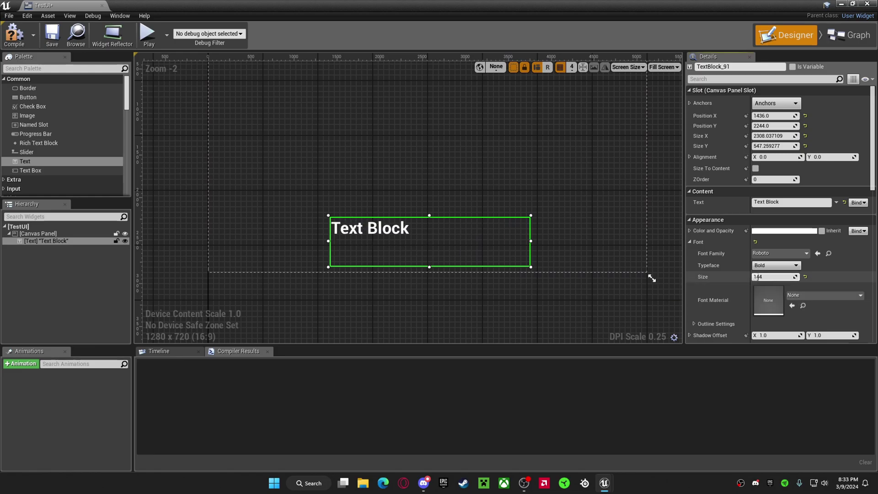
pyautogui.moveTo(530, 267); pyautogui.dragTo(415, 257)
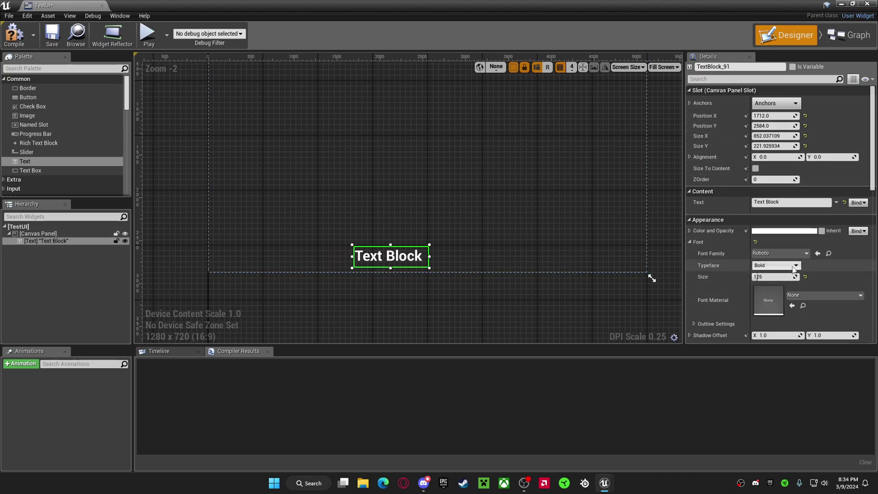
# - Nudge the Text Block slightly to the right on the canvas
pyautogui.scroll(-3, 795, 260)
pyautogui.scroll(-6, 748, 259)
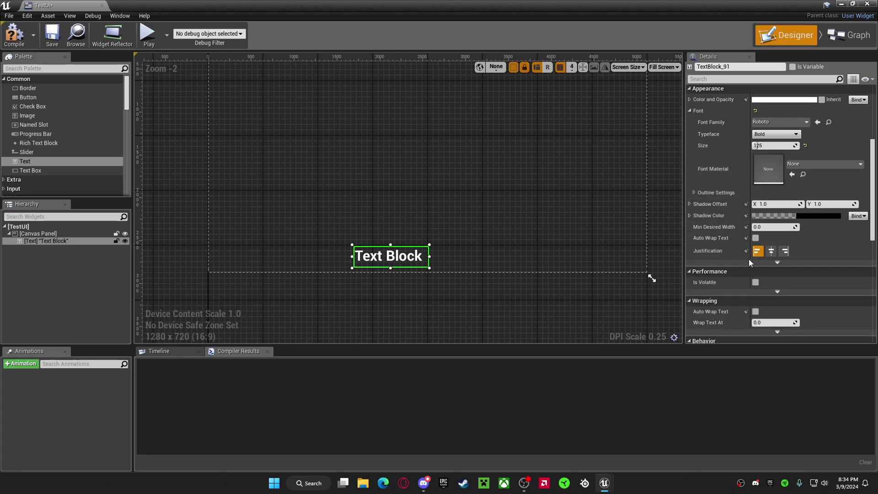
pyautogui.scroll(1, 772, 166)
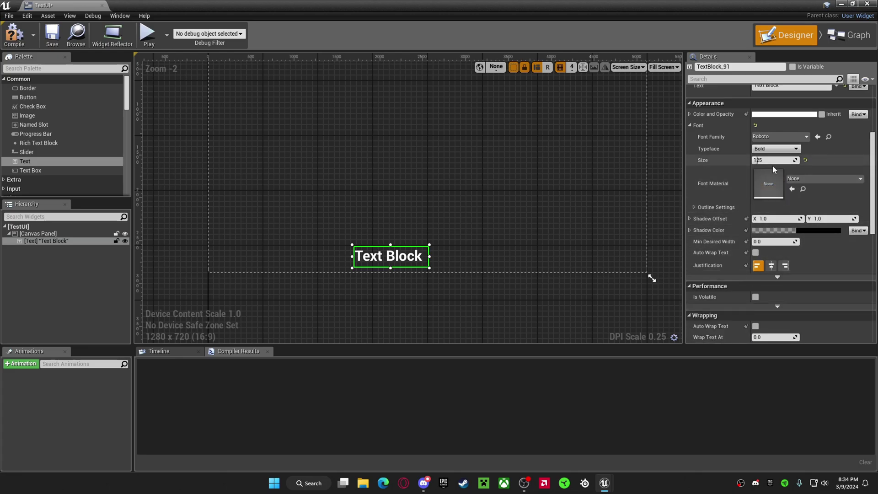
pyautogui.scroll(-1, 772, 165)
pyautogui.moveTo(434, 225); pyautogui.dragTo(407, 304, button='right')
pyautogui.moveTo(366, 276); pyautogui.dragTo(356, 216, button='right')
pyautogui.moveTo(359, 277); pyautogui.dragTo(398, 285)
# - Change the Text Block's Color and Opacity from white to cyan
pyautogui.scroll(5, 770, 155)
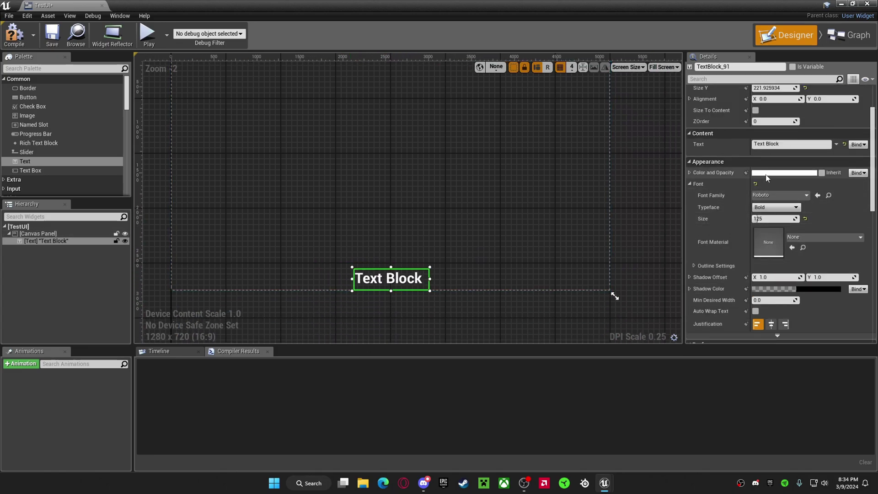
pyautogui.click(784, 173)
pyautogui.click(665, 251)
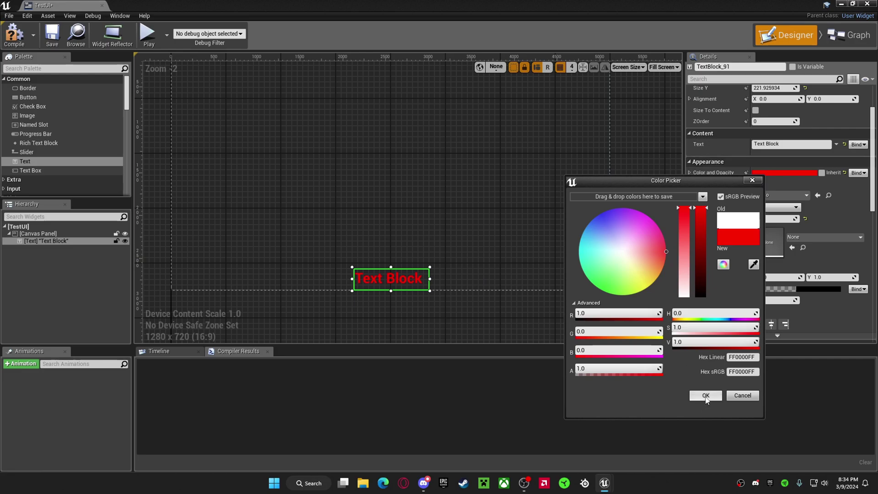
pyautogui.click(706, 396)
pyautogui.click(784, 172)
pyautogui.moveTo(640, 242)
pyautogui.mouseDown()
pyautogui.moveTo(600, 209)
pyautogui.moveTo(587, 244)
pyautogui.mouseUp()
pyautogui.click(717, 394)
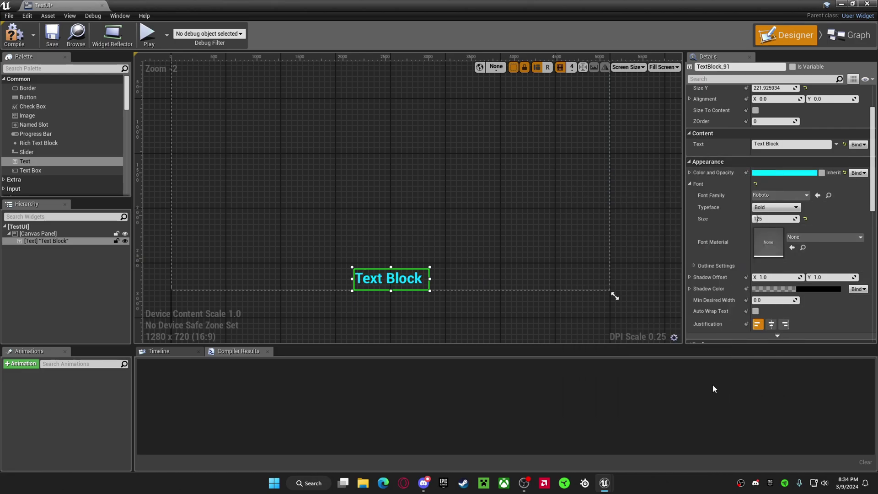
pyautogui.scroll(1, 859, 184)
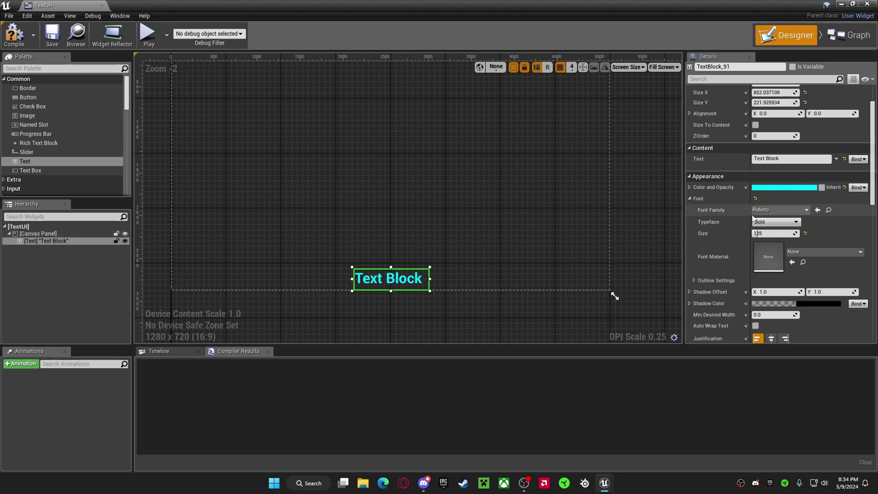
pyautogui.scroll(3, 787, 202)
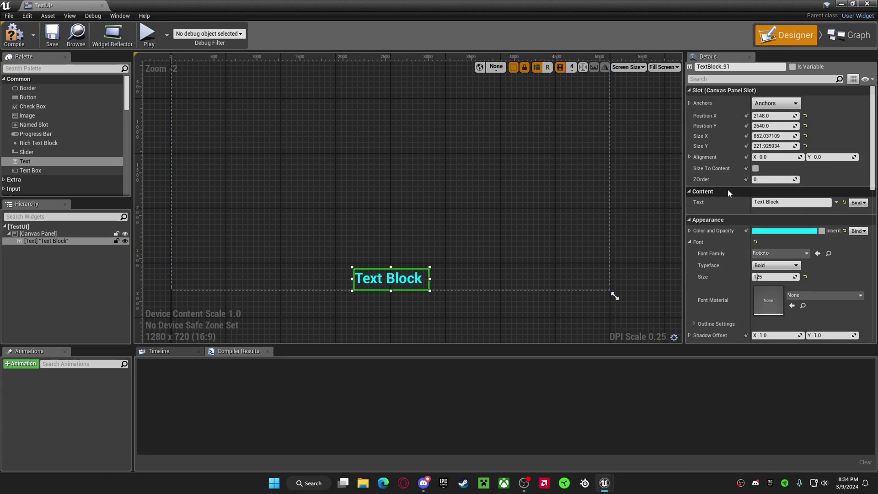
# - Replace the 'Text Block' wording with 'Hello :)' and shift the widget slightly right
pyautogui.moveTo(786, 202); pyautogui.dragTo(744, 204)
pyautogui.press('BackSpace')
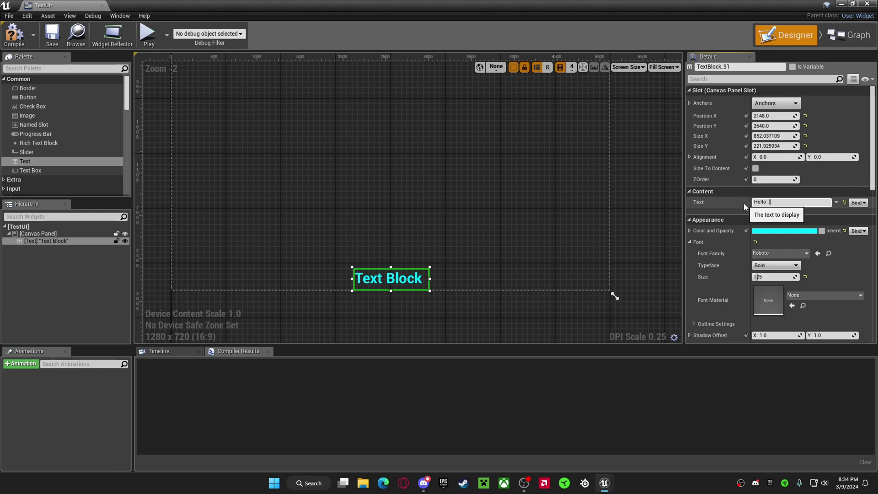
pyautogui.press('Return')
pyautogui.moveTo(395, 277); pyautogui.dragTo(407, 277)
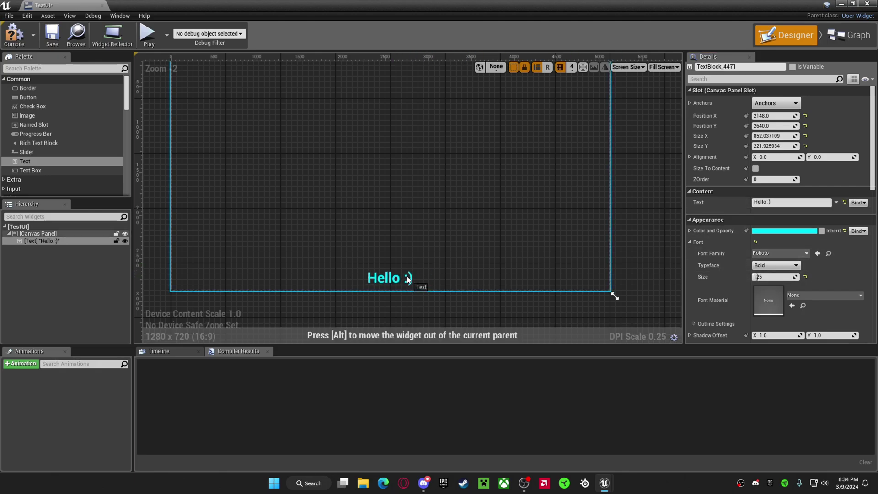
pyautogui.click(460, 254)
# - Anchor the Hello :) Text Block at the canvas bottom centre, position -296, -124
pyautogui.scroll(1, 504, 265)
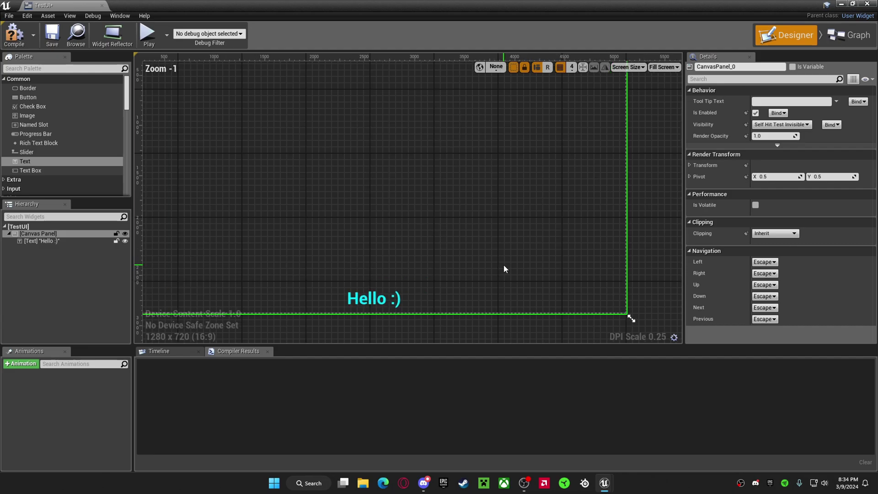
pyautogui.scroll(-4, 504, 264)
pyautogui.scroll(2, 503, 265)
pyautogui.scroll(-1, 536, 264)
pyautogui.click(619, 248)
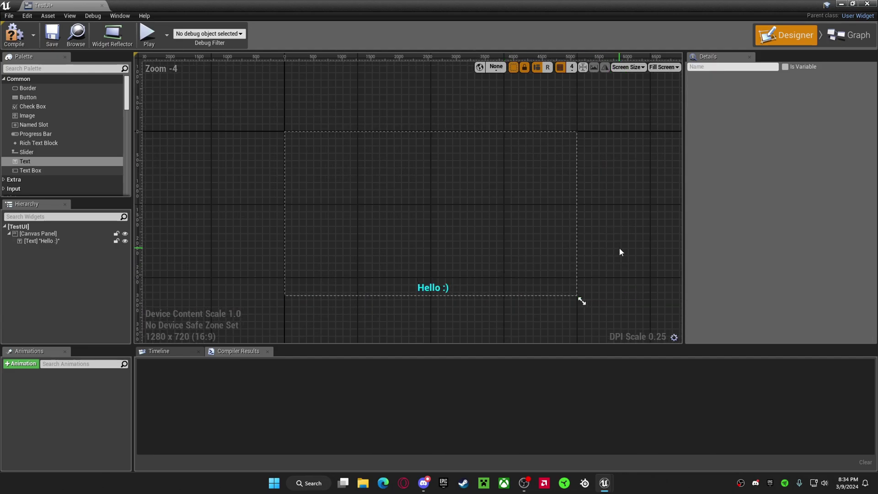
pyautogui.moveTo(619, 247); pyautogui.dragTo(535, 237, button='right')
pyautogui.click(413, 285)
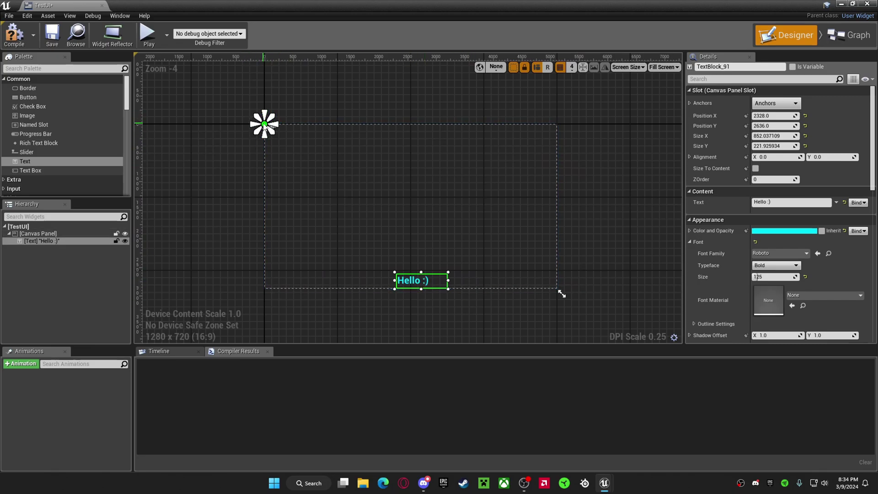
pyautogui.moveTo(266, 125); pyautogui.dragTo(418, 237)
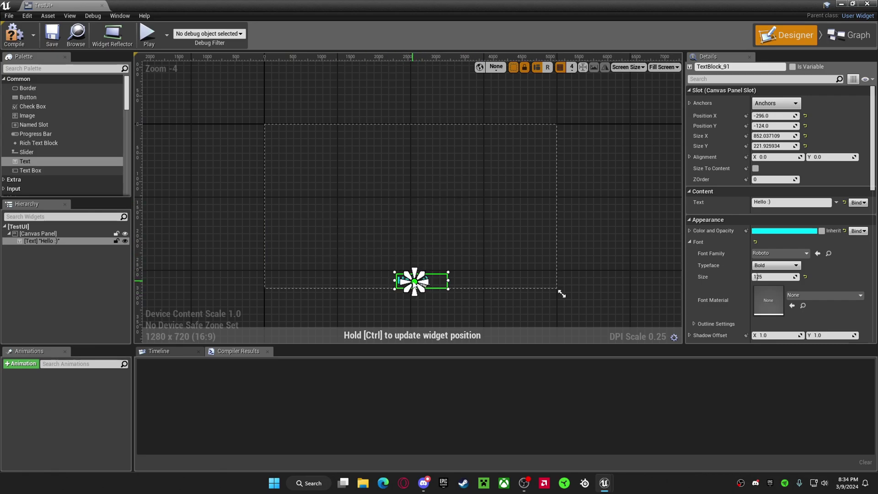
pyautogui.moveTo(415, 282); pyautogui.dragTo(414, 282)
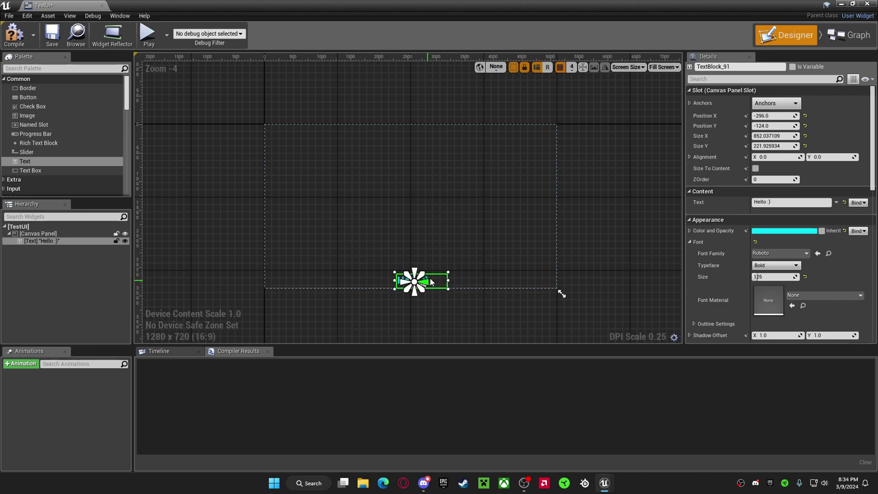
# - Save and compile the TestUI widget blueprint
pyautogui.click(462, 215)
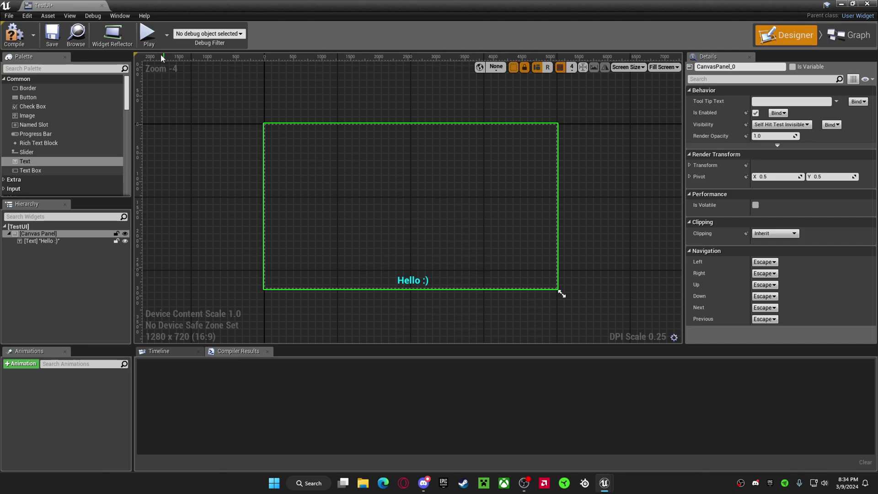
pyautogui.click(51, 36)
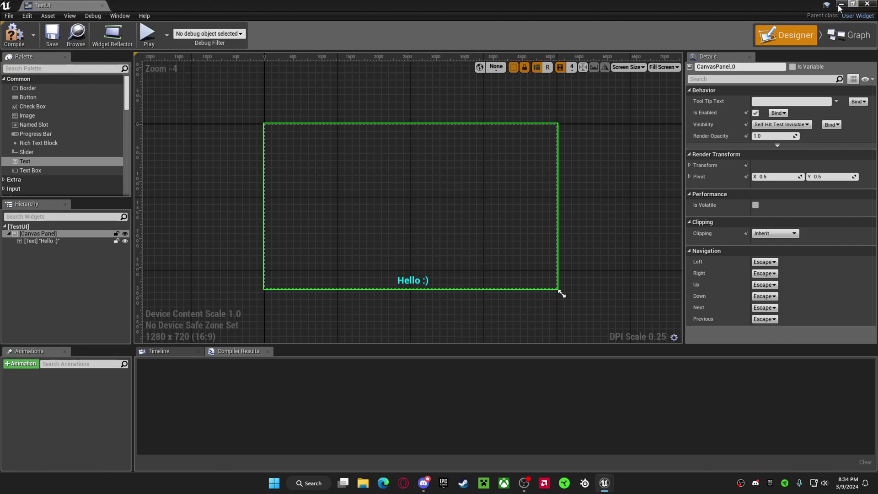
pyautogui.click(14, 35)
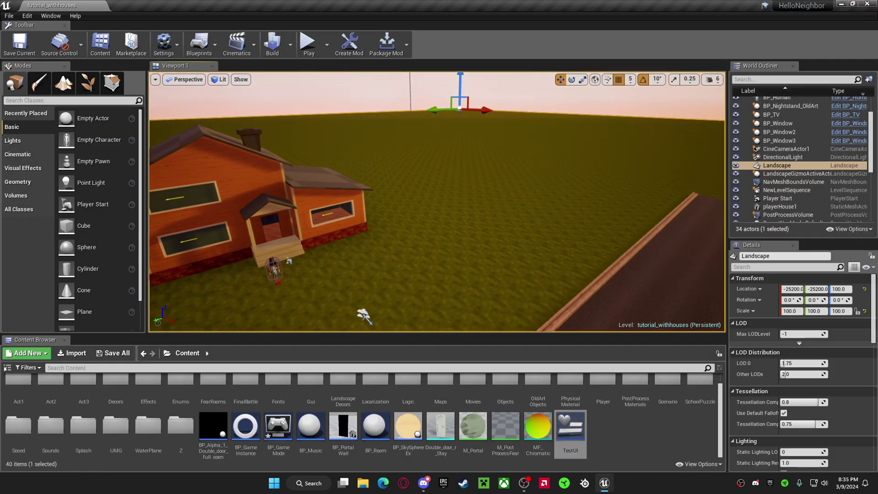
# - Open BP_GameMode and pan its Event Graph to an empty area beside the achievement nodes
pyautogui.moveTo(437, 201); pyautogui.dragTo(380, 208, button='right')
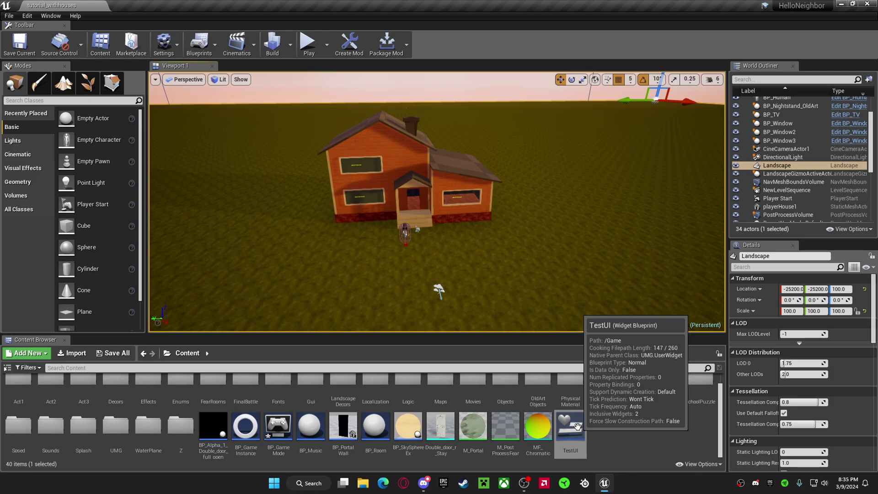
pyautogui.doubleClick(278, 428)
pyautogui.moveTo(386, 282); pyautogui.dragTo(349, 179, button='right')
pyautogui.scroll(-5, 364, 172)
pyautogui.scroll(3, 348, 179)
pyautogui.moveTo(457, 220); pyautogui.dragTo(432, 203, button='right')
pyautogui.scroll(2, 344, 224)
pyautogui.moveTo(308, 215); pyautogui.dragTo(343, 239, button='right')
pyautogui.moveTo(196, 299); pyautogui.dragTo(270, 301, button='right')
# - Add an Event BeginPlay node to BP_GameMode's Event Graph
pyautogui.rightClick(306, 193)
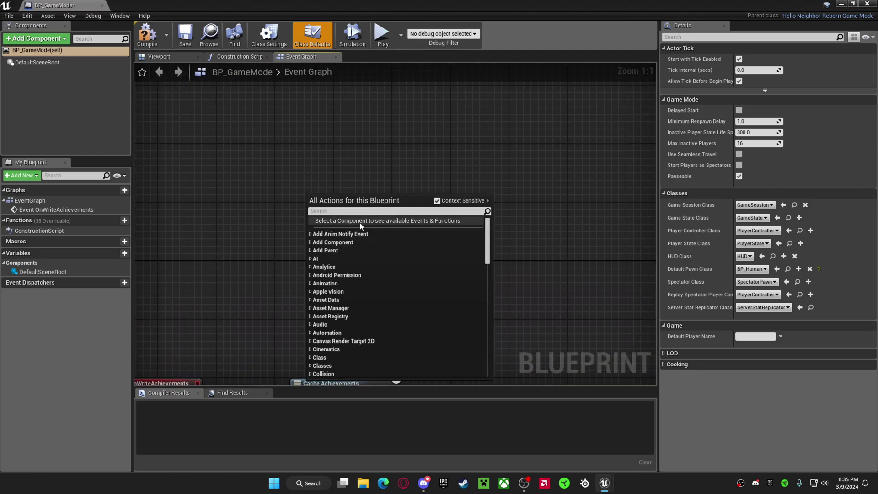
pyautogui.click(325, 250)
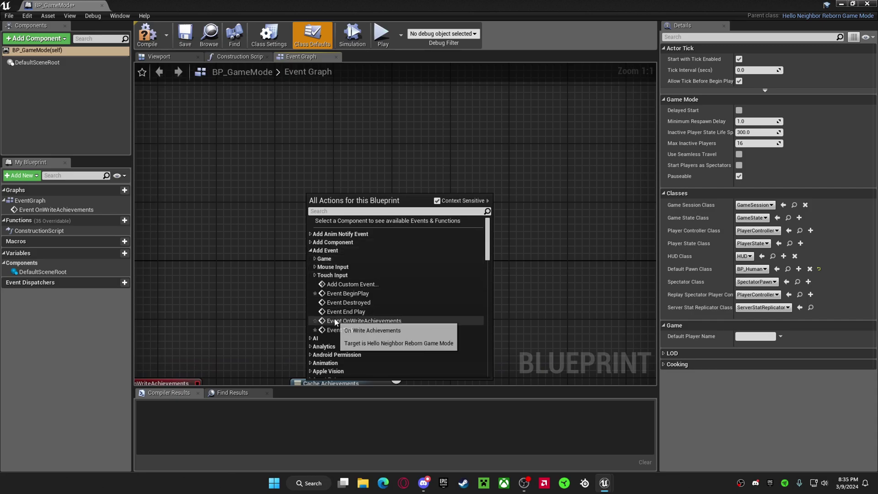
pyautogui.click(353, 299)
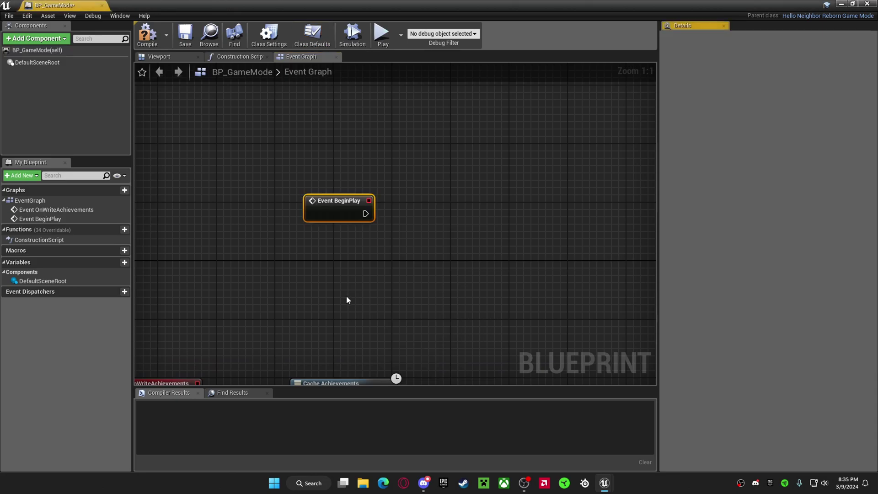
# - Pull a wire from BeginPlay's exec pin and bring up the User Interface actions
pyautogui.moveTo(445, 158); pyautogui.dragTo(336, 161, button='right')
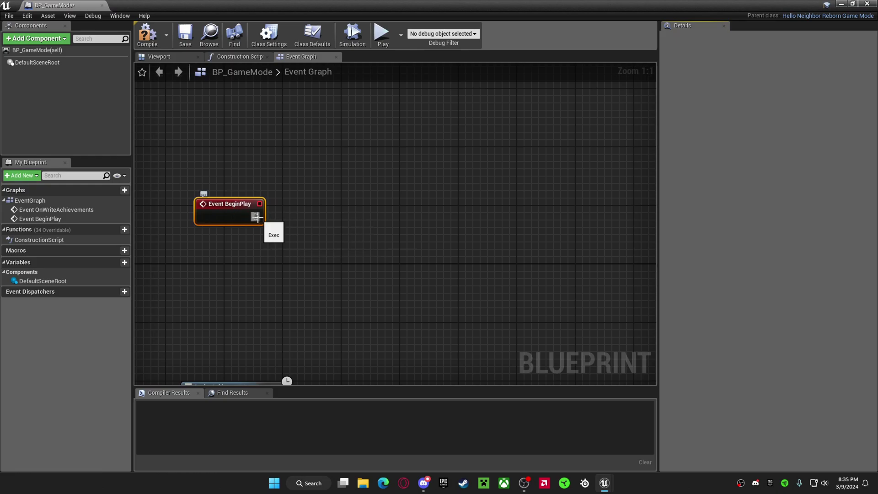
pyautogui.moveTo(351, 268); pyautogui.dragTo(352, 260)
pyautogui.scroll(-10, 433, 372)
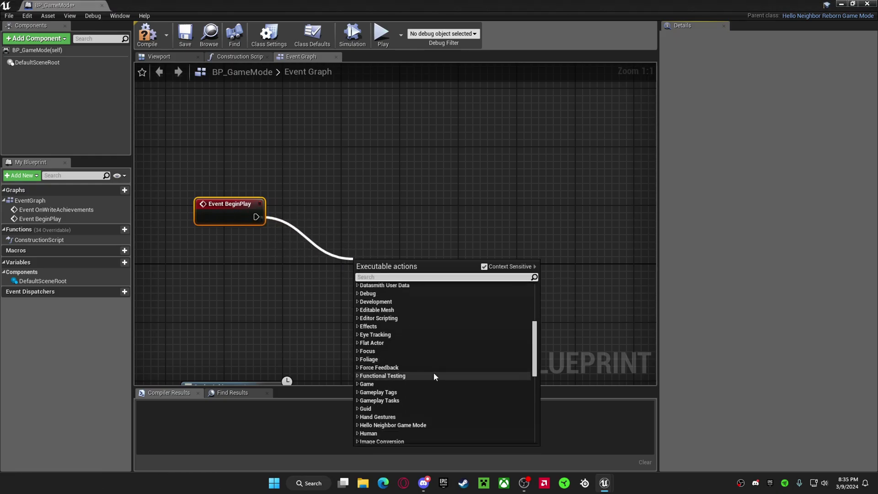
pyautogui.scroll(-6, 366, 364)
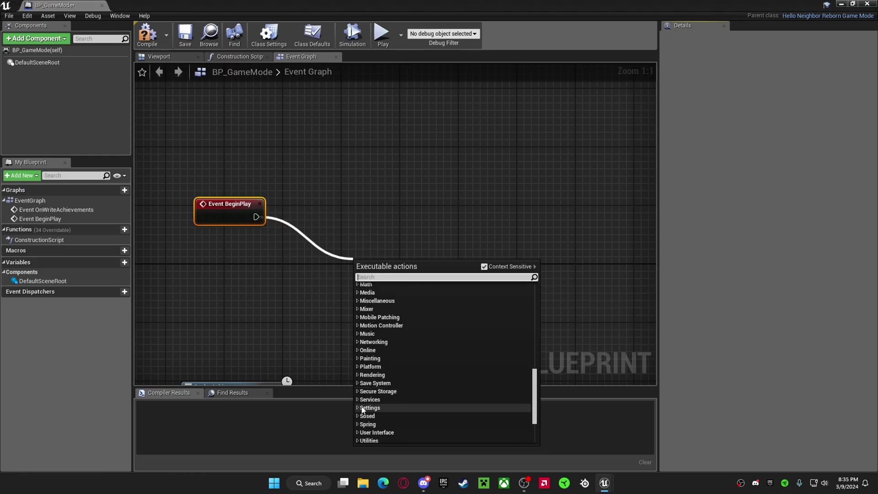
pyautogui.click(358, 374)
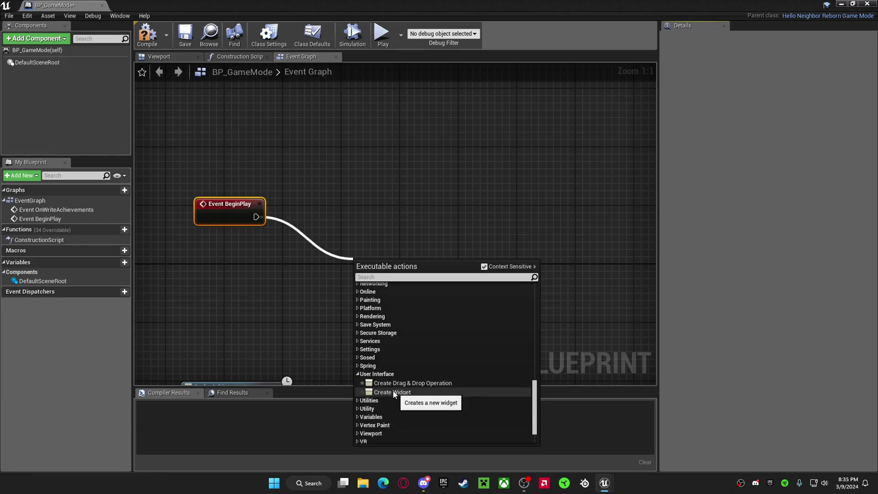
# - Add a Create Widget node after BeginPlay and set its class to TestUI
pyautogui.click(391, 394)
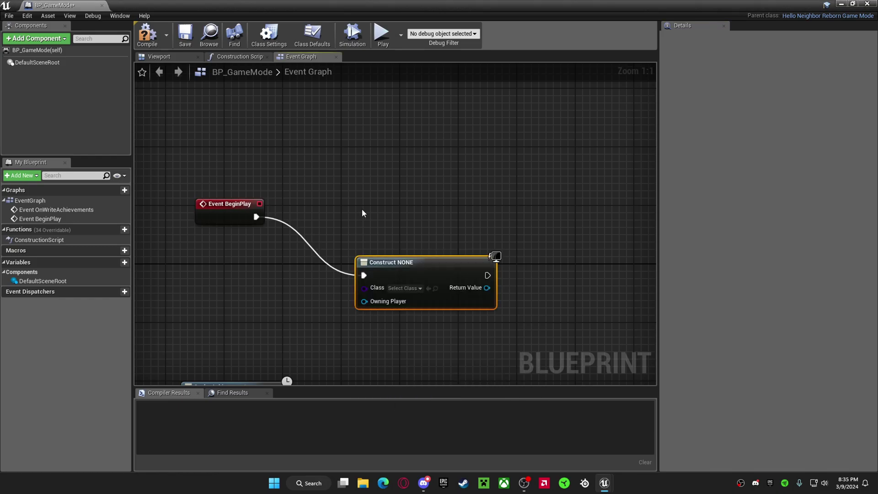
pyautogui.moveTo(361, 209); pyautogui.dragTo(259, 166, button='right')
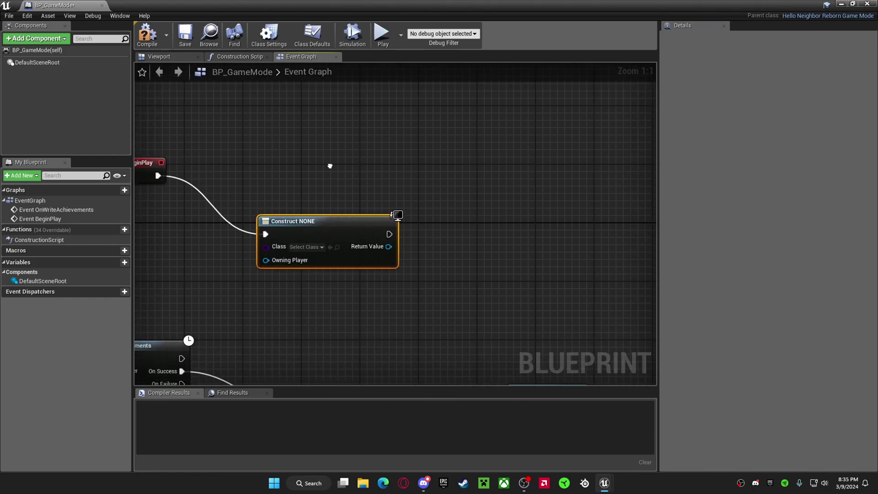
pyautogui.click(320, 247)
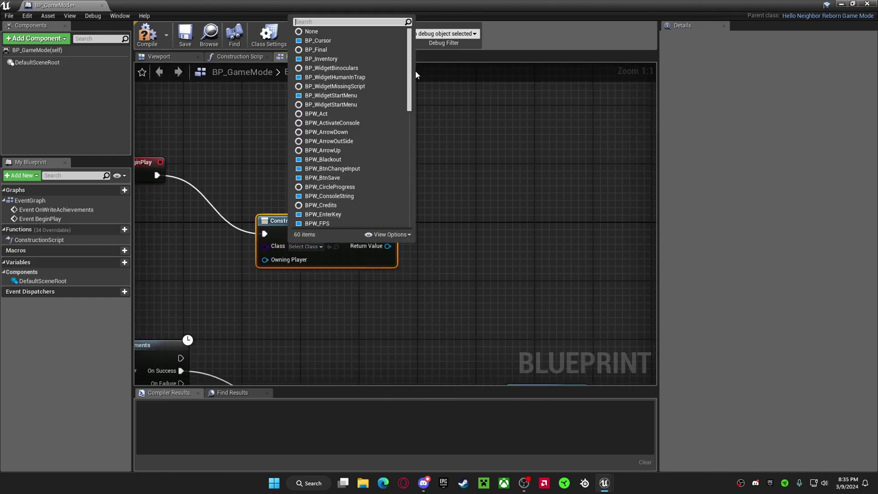
pyautogui.scroll(-10, 347, 183)
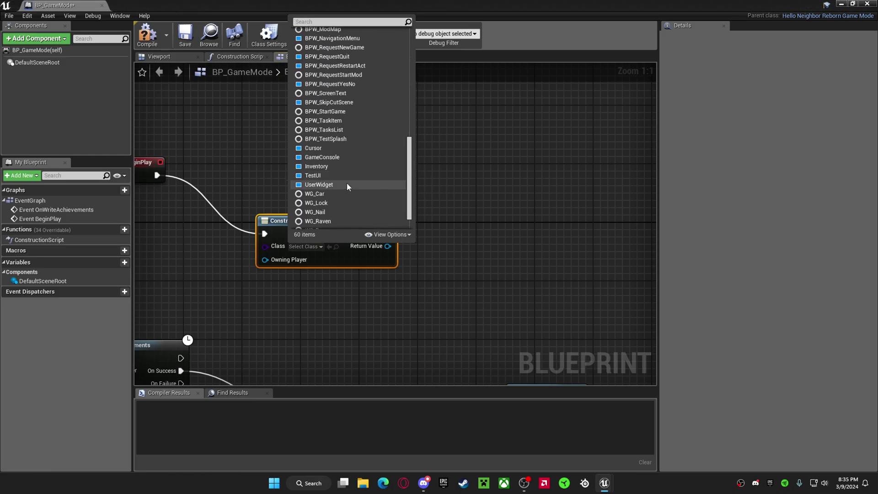
pyautogui.click(327, 175)
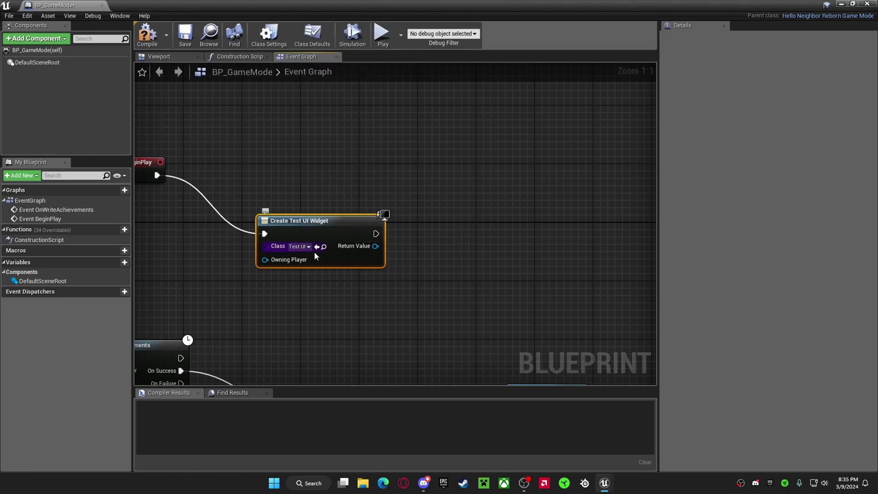
pyautogui.moveTo(311, 206); pyautogui.dragTo(309, 189, button='right')
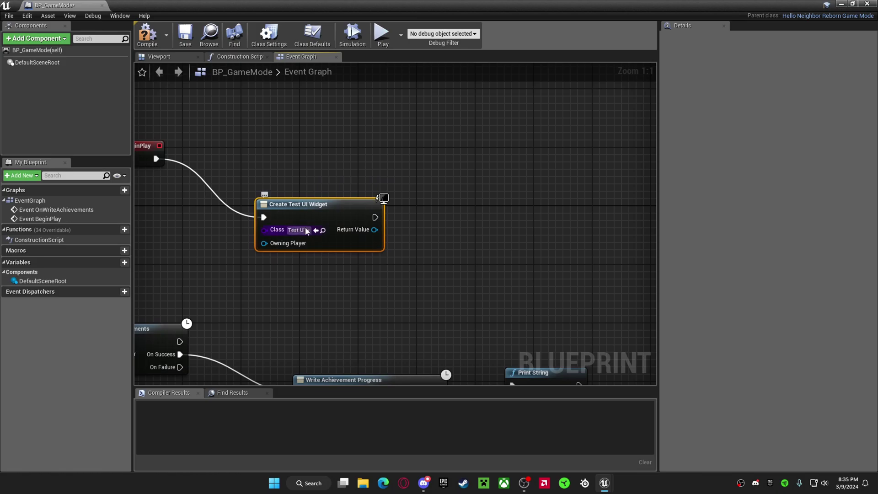
pyautogui.moveTo(364, 233); pyautogui.dragTo(284, 190, button='right')
# - Feed the Test UI widget's return value into Add to Viewport, then close BP_GameMode
pyautogui.moveTo(284, 190); pyautogui.dragTo(284, 192)
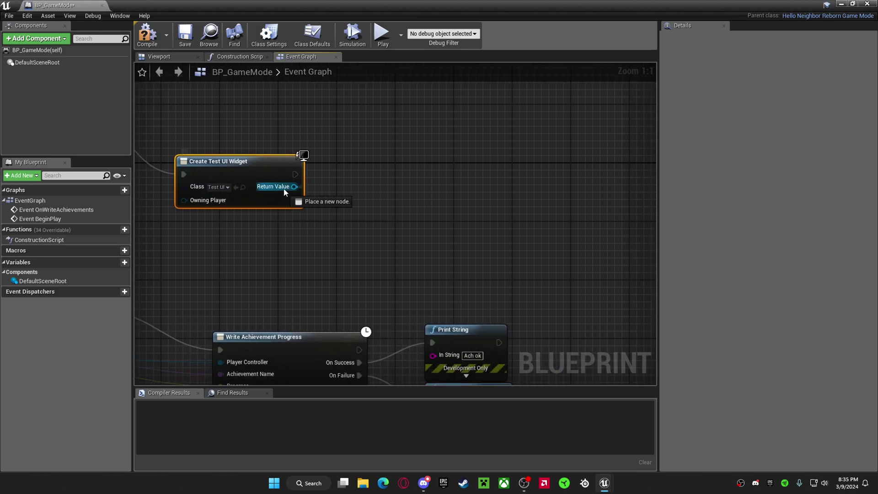
pyautogui.moveTo(393, 204); pyautogui.dragTo(381, 219)
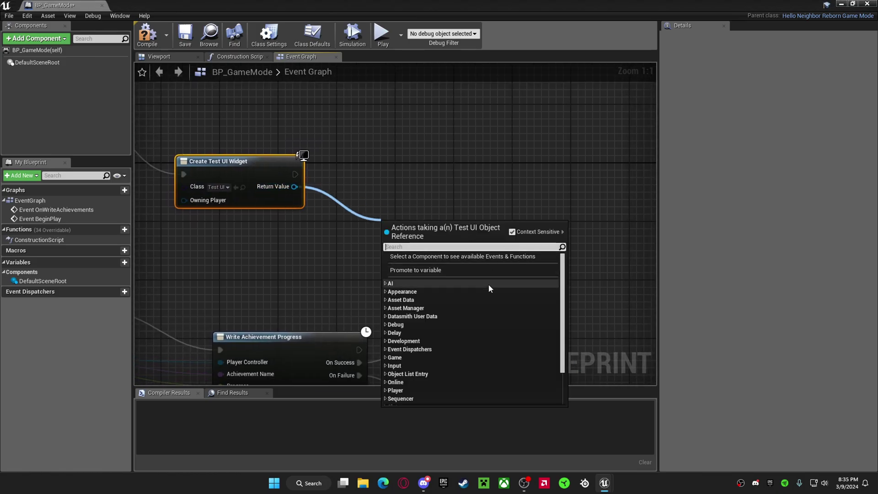
pyautogui.click(404, 367)
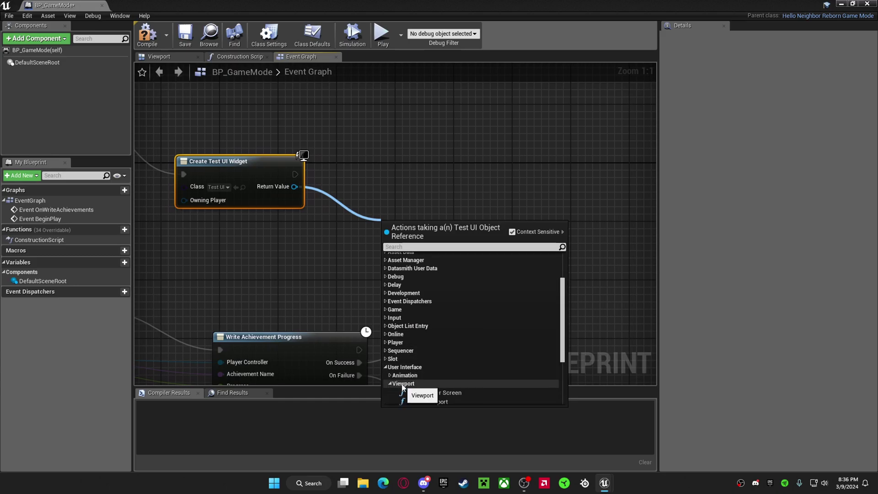
pyautogui.scroll(-2, 525, 347)
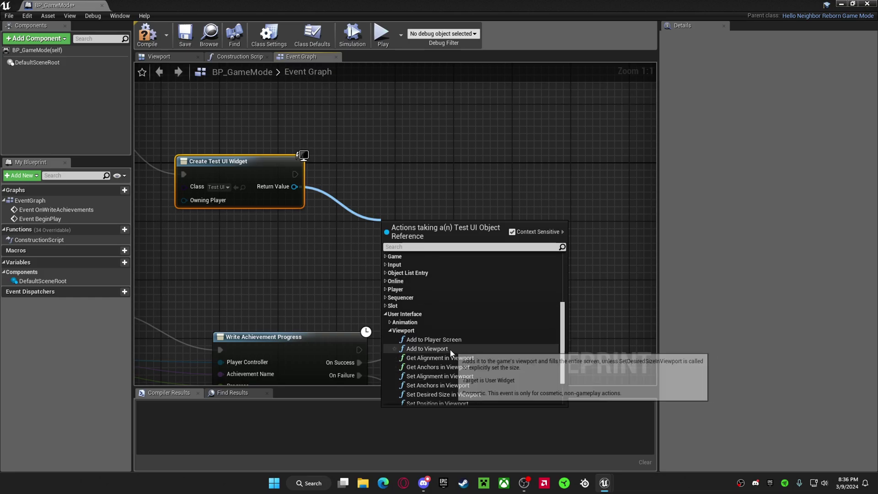
pyautogui.click(427, 348)
pyautogui.moveTo(499, 193); pyautogui.dragTo(597, 245, button='right')
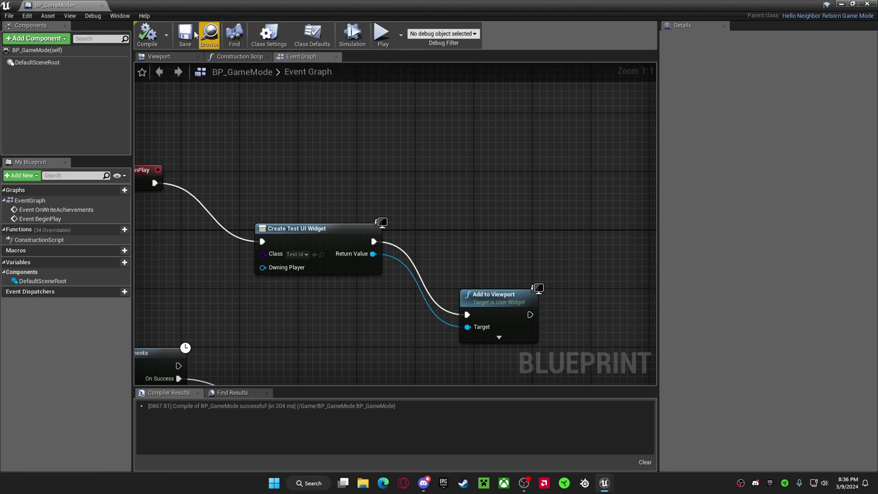
pyautogui.click(867, 4)
# - Play the level, walk forward to see the cyan 'Hello :)' text, then stop with Esc
pyautogui.moveTo(530, 189); pyautogui.dragTo(567, 215, button='right')
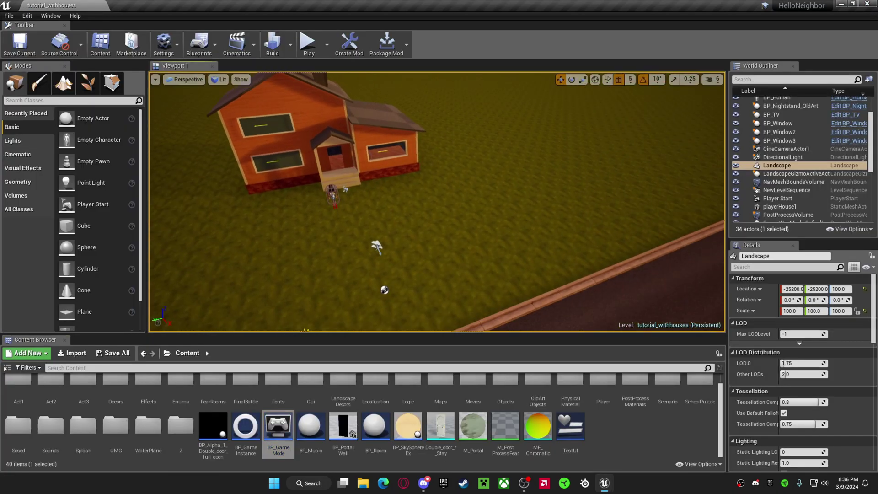
pyautogui.click(308, 48)
pyautogui.click(397, 112)
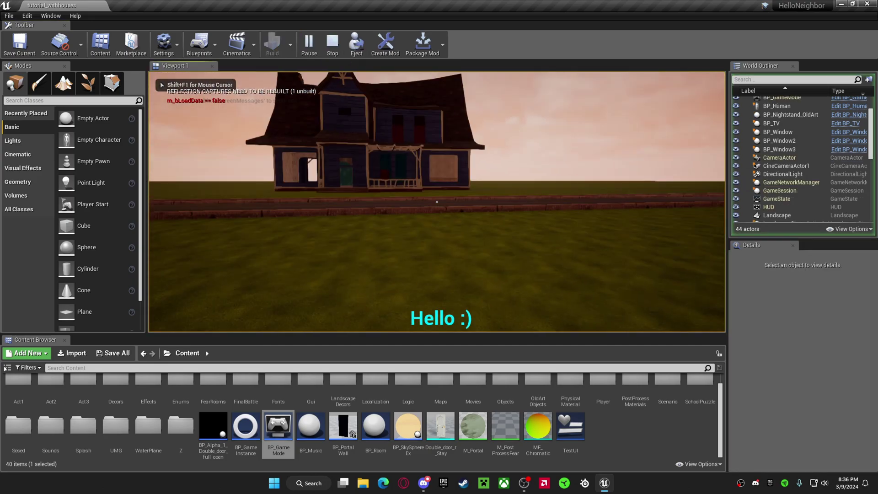
pyautogui.press('w')
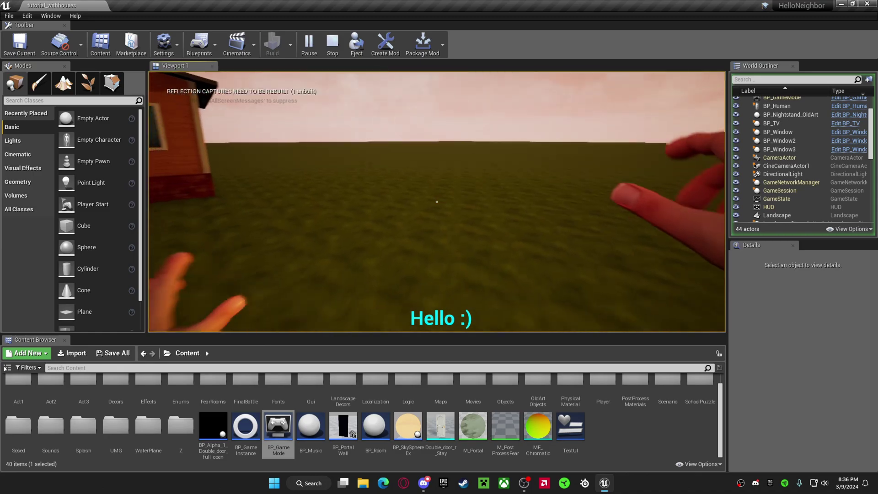
pyautogui.press('Escape')
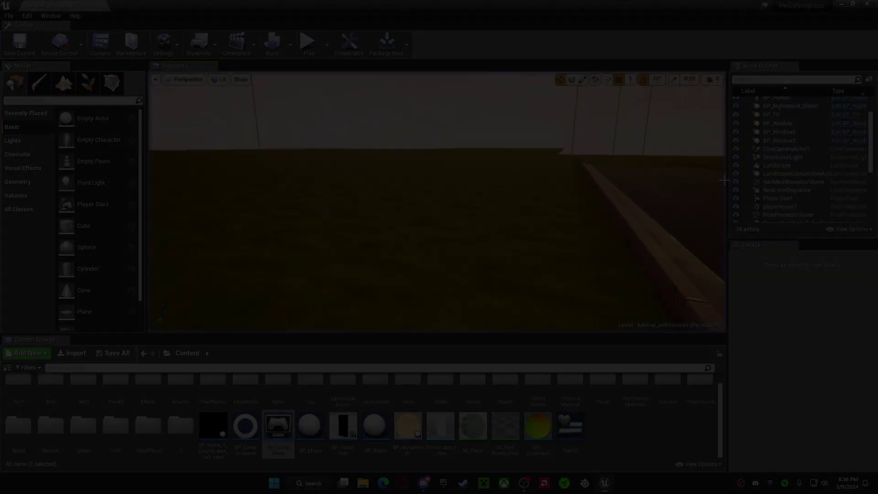